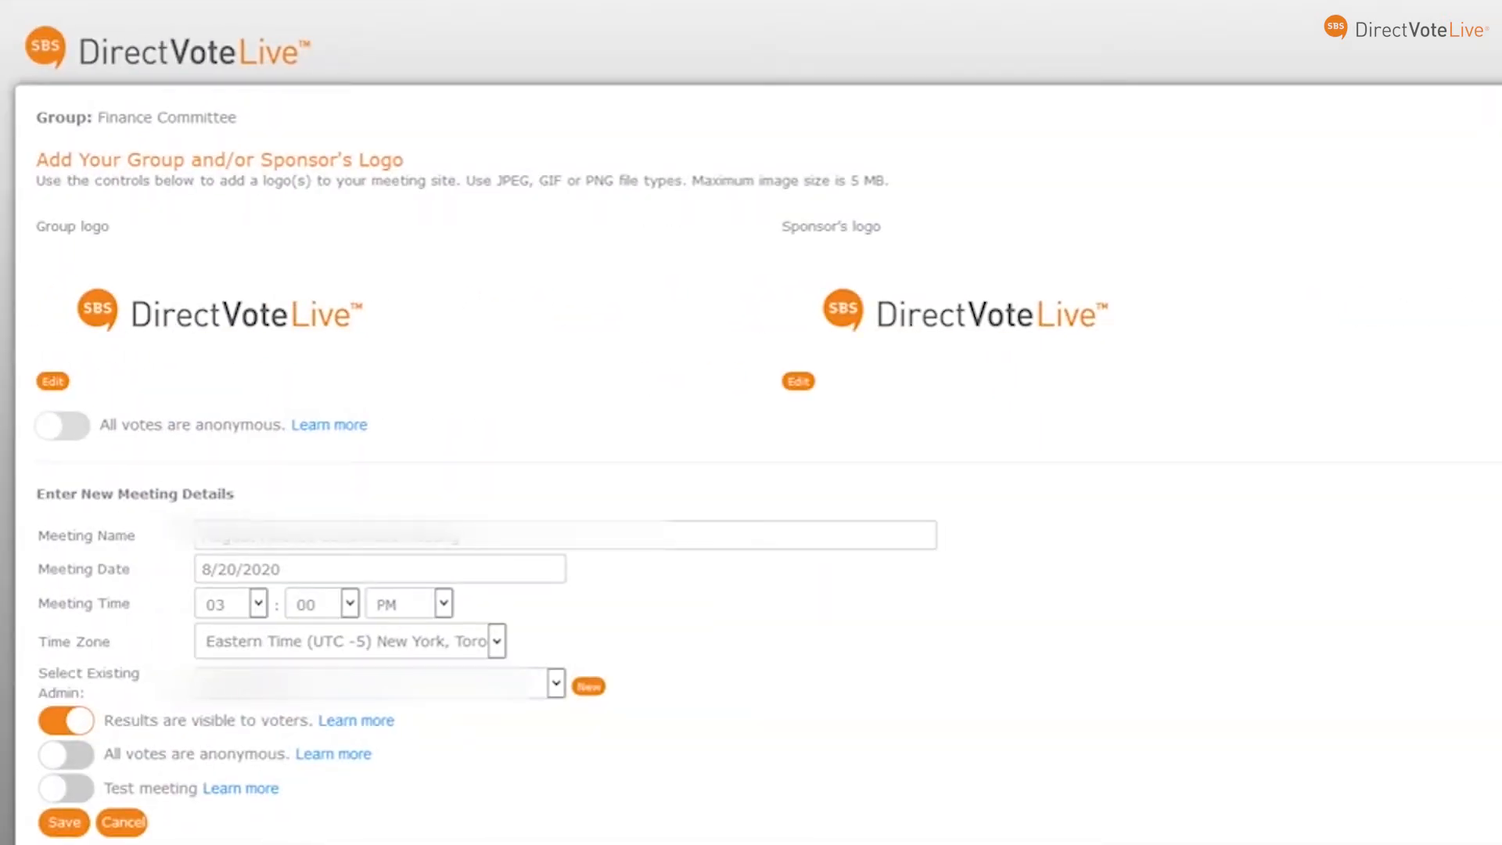
Step: Set the meeting date to 8/20/2020 with a 3:00 PM start and save the meeting
key("Tab")
left_click(443, 603)
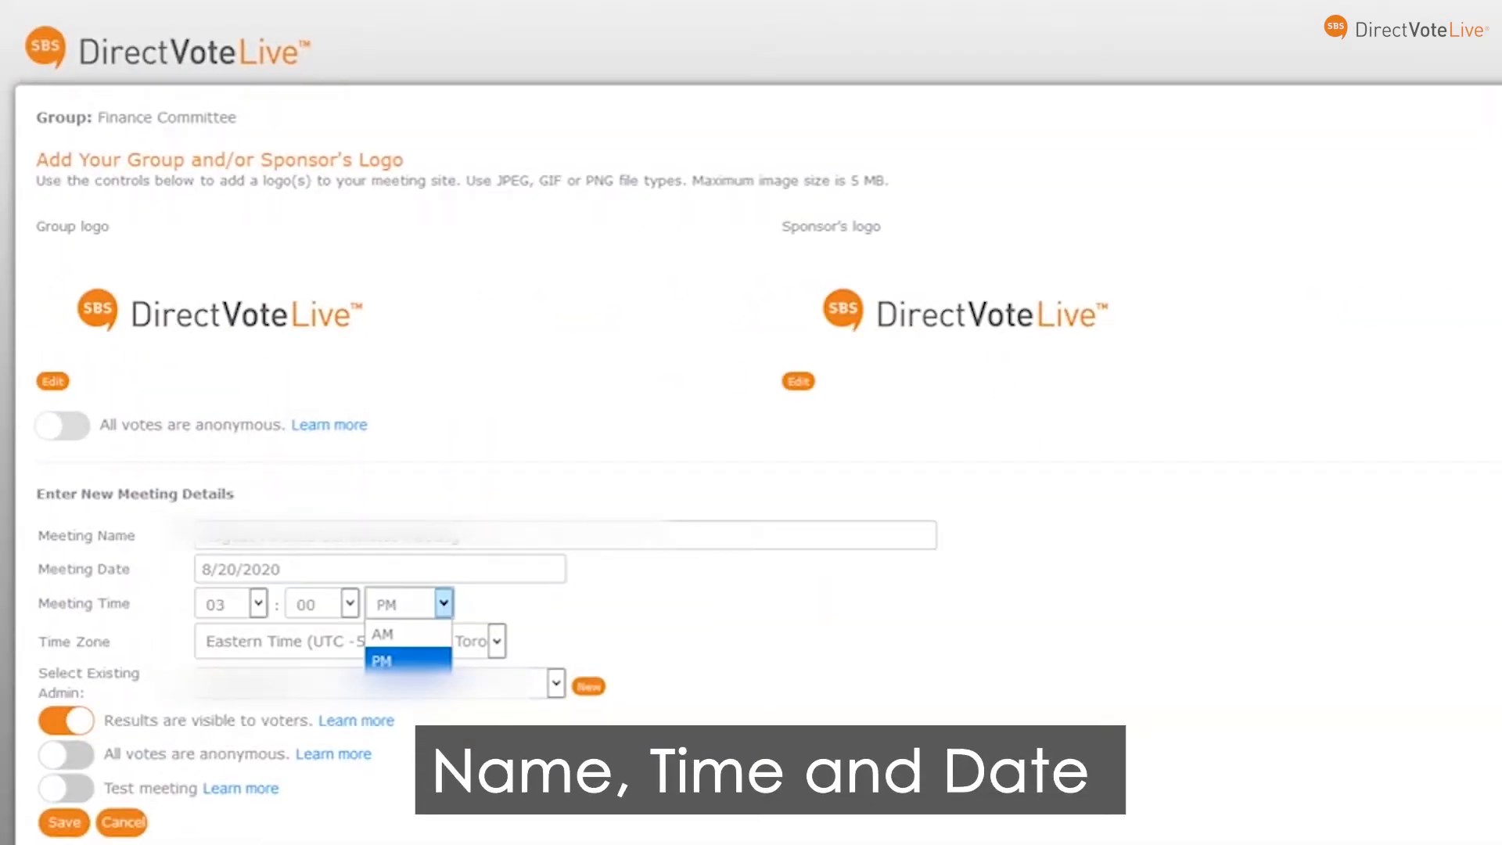
key("Return")
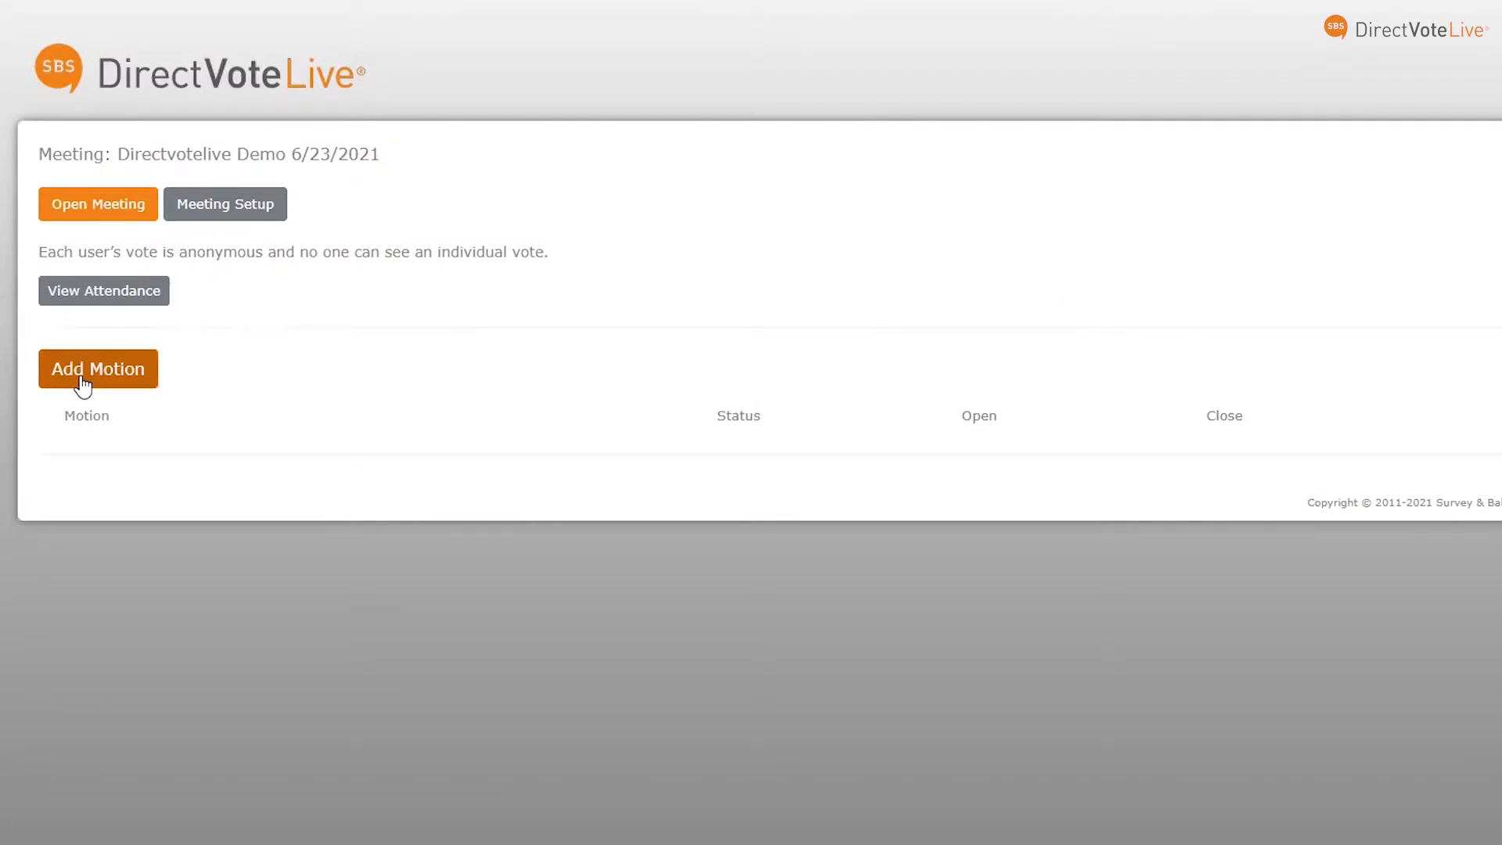
Step: Create Motion 1 with formatted text and choices Yes, No, Maybe and Option 4, then save it
left_click(84, 384)
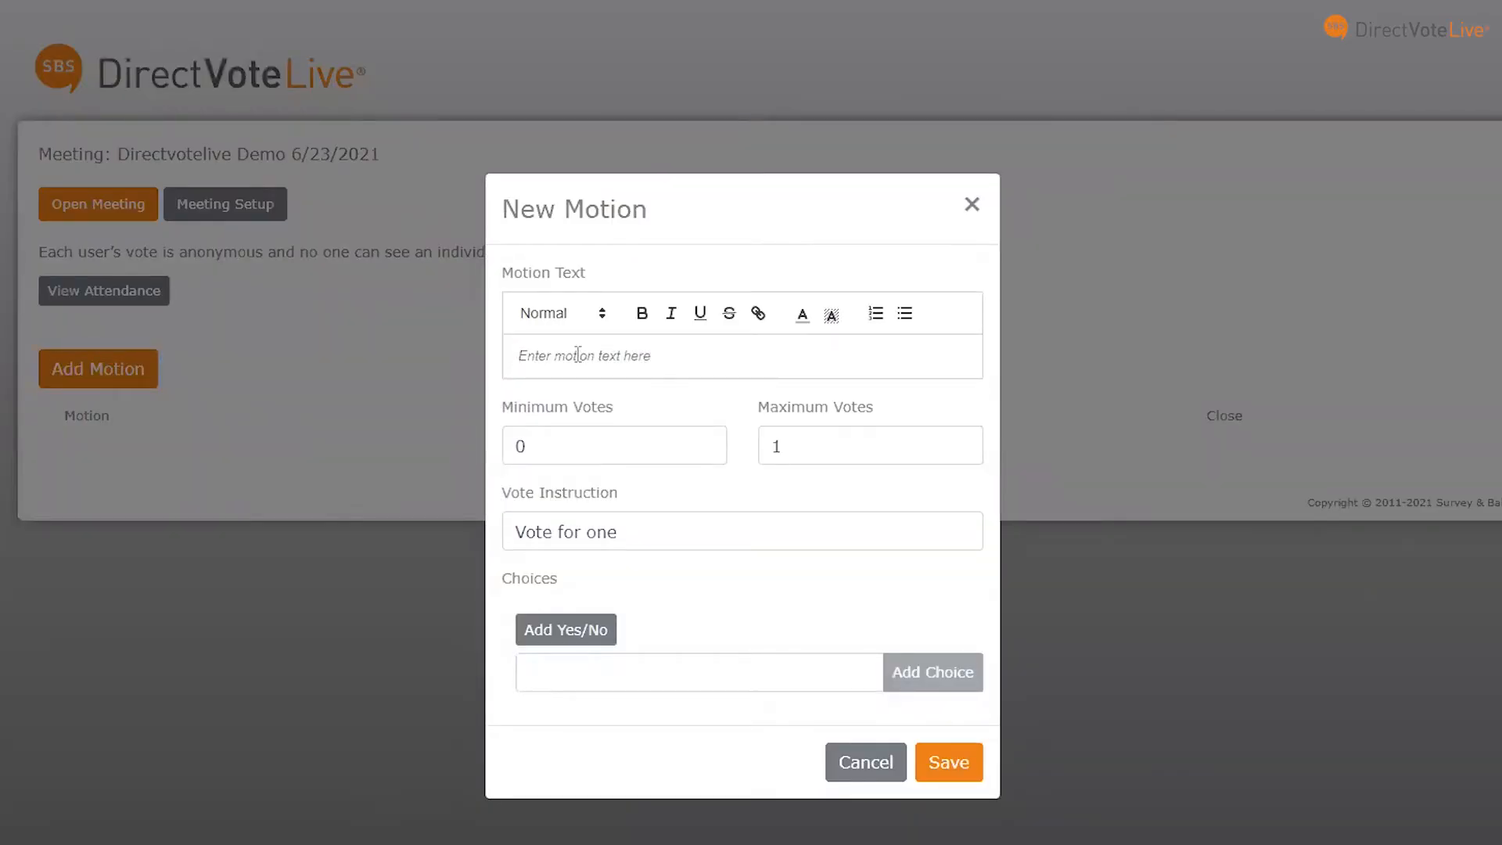
type("Motion 1")
left_click_drag(576, 354, 531, 355)
type("Option")
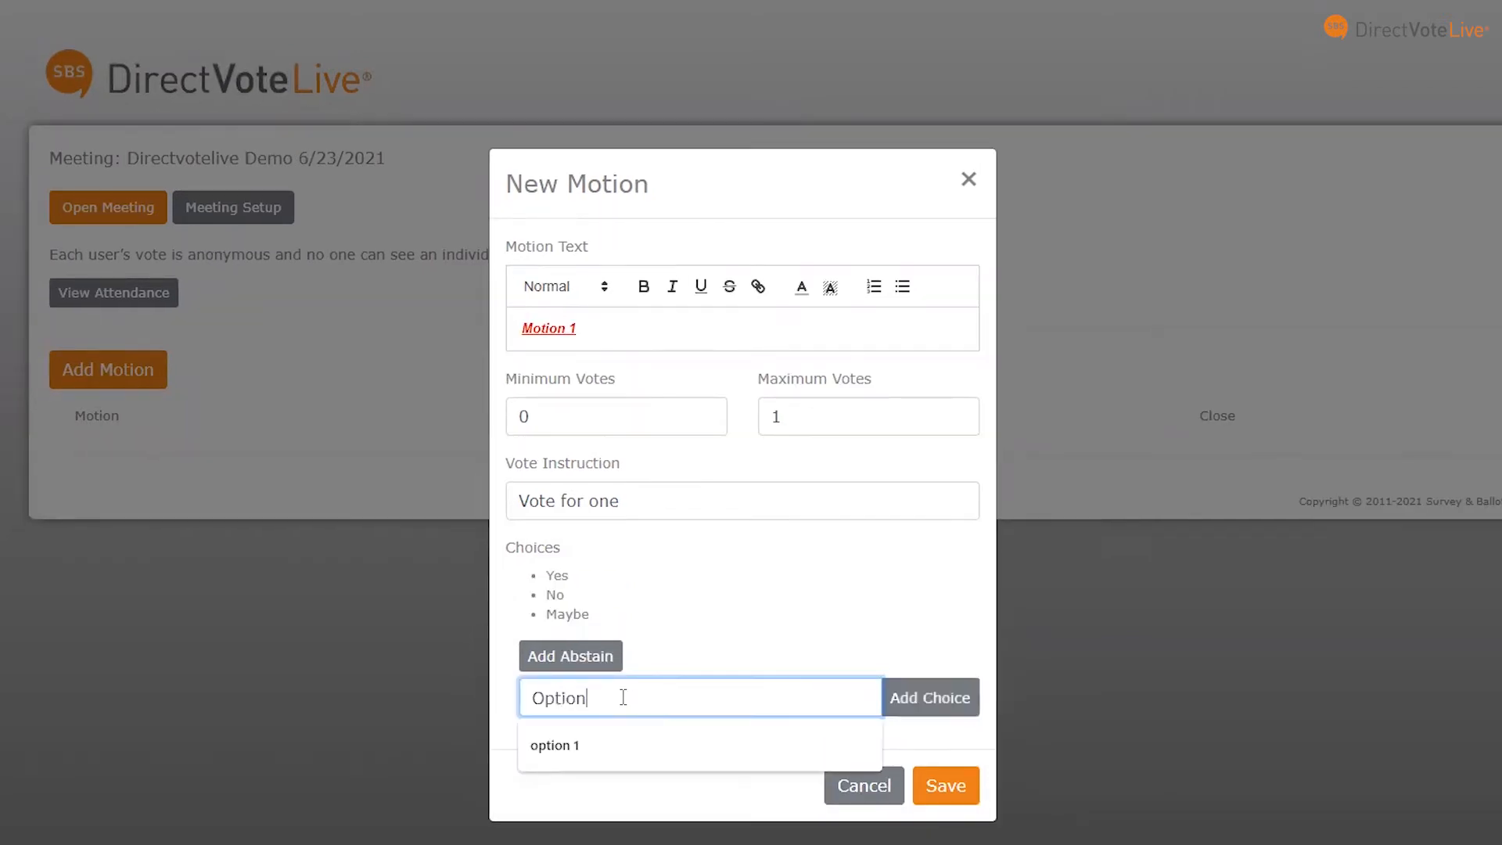
type("4")
left_click(926, 701)
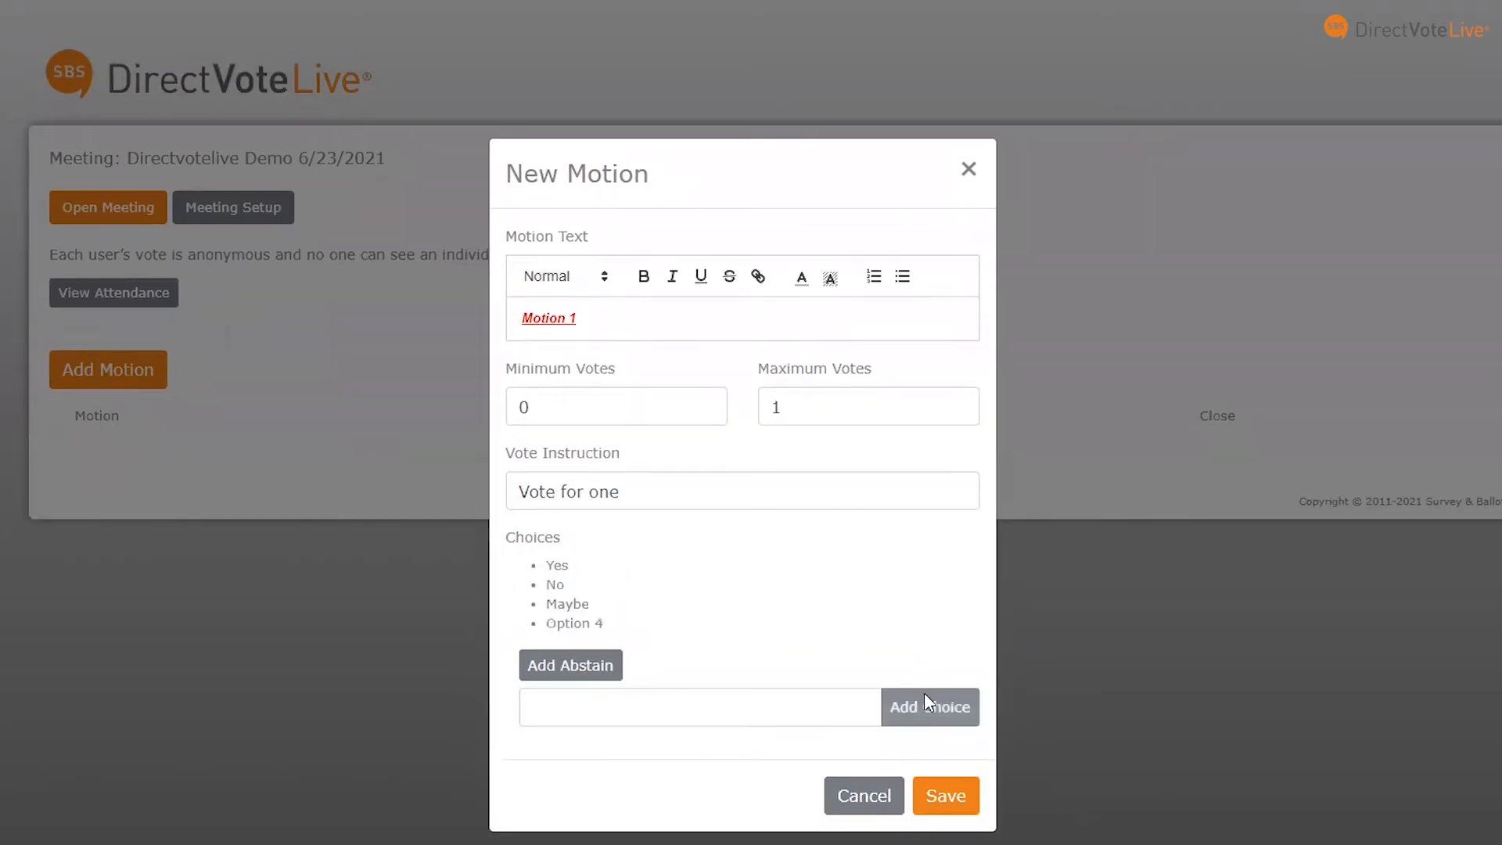
left_click(946, 798)
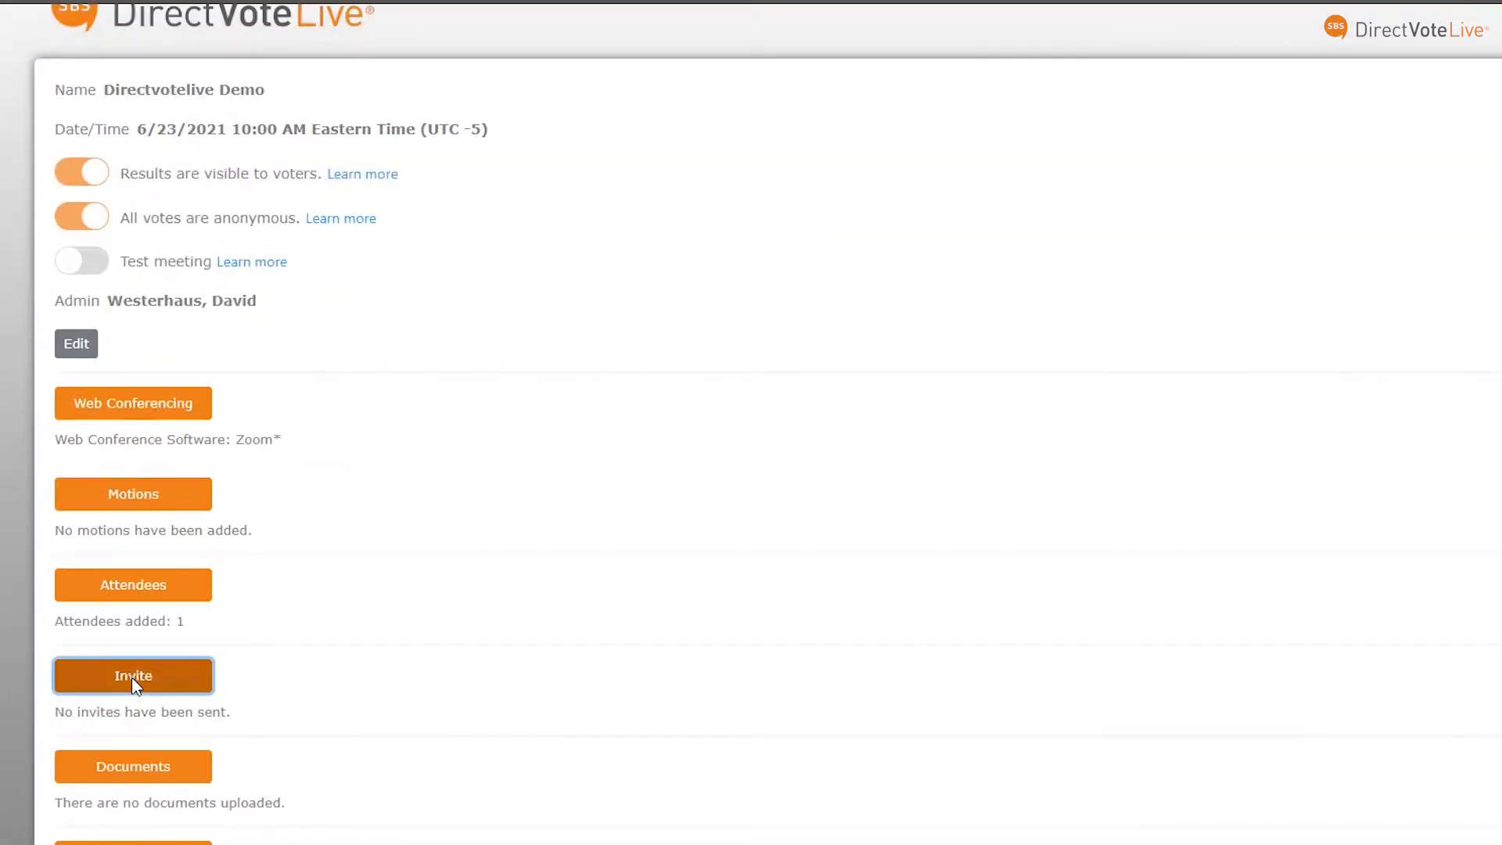
Step: Send meeting invitations, then open the meeting and Motion 1 for voting
left_click(133, 675)
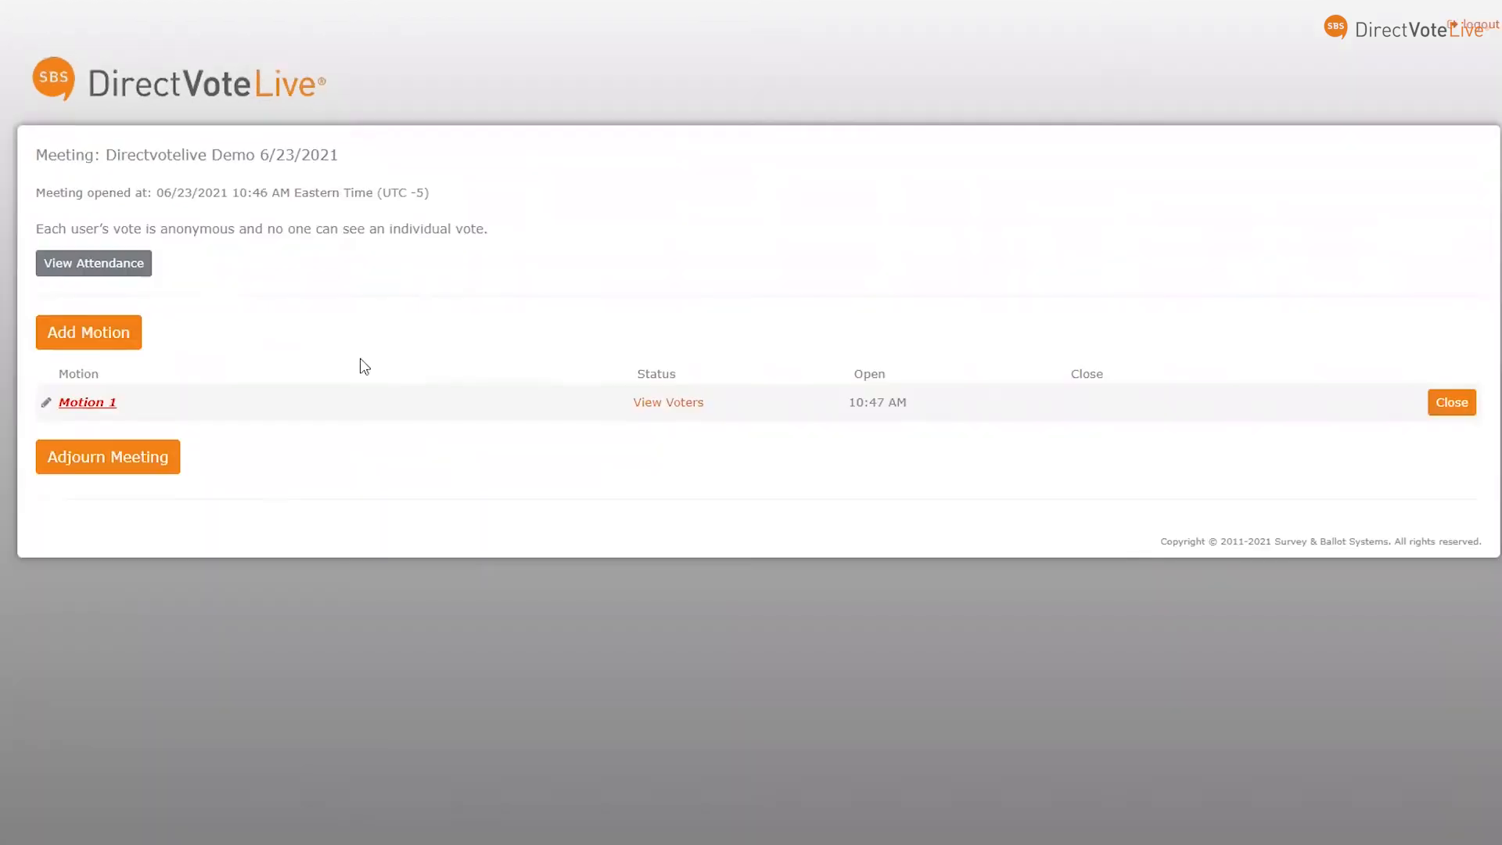
Step: View the live attendance roll call for the open meeting
left_click(96, 274)
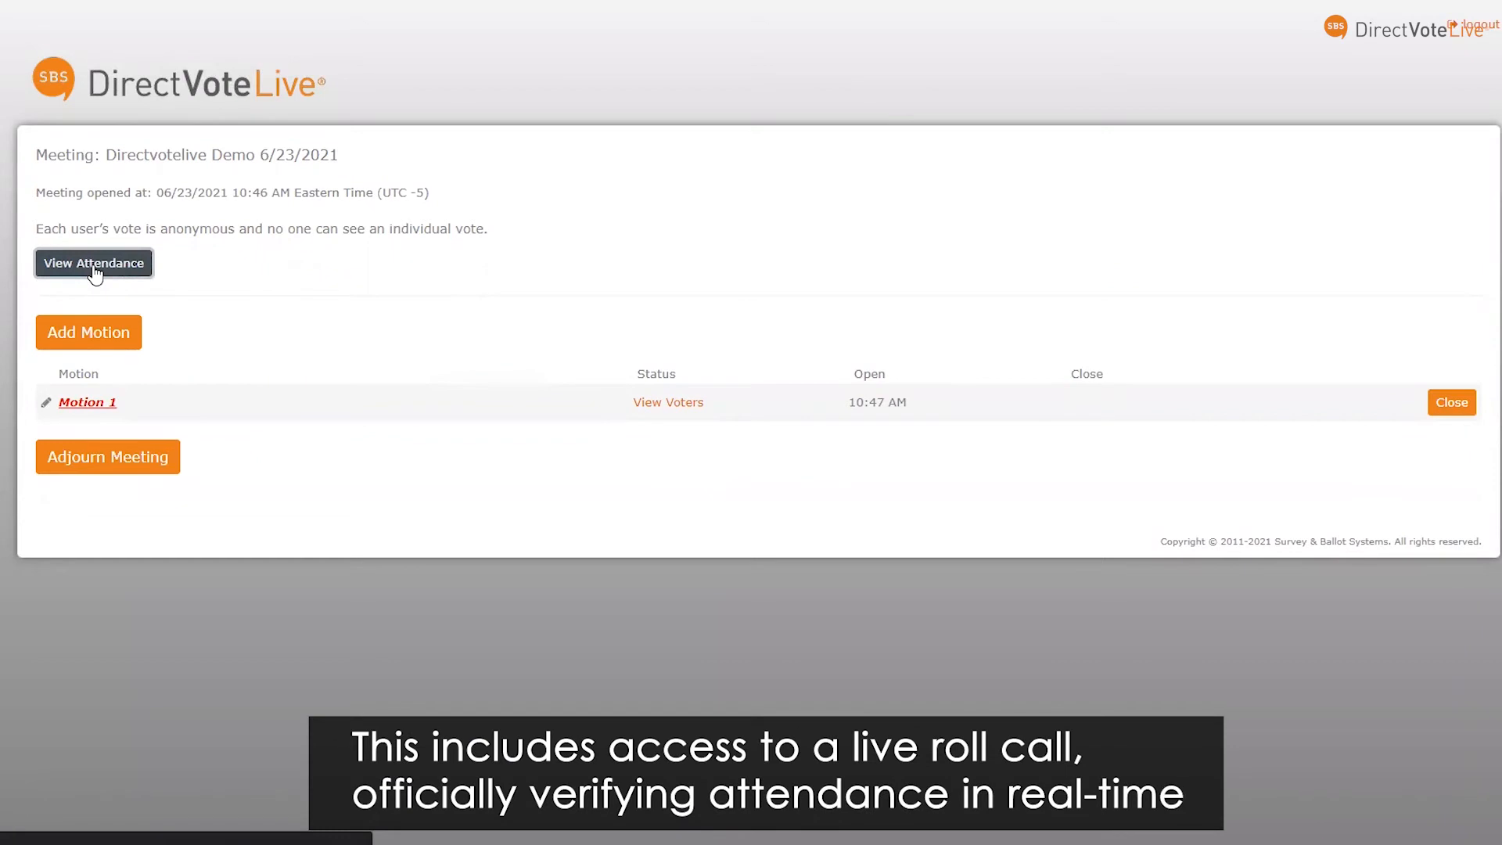